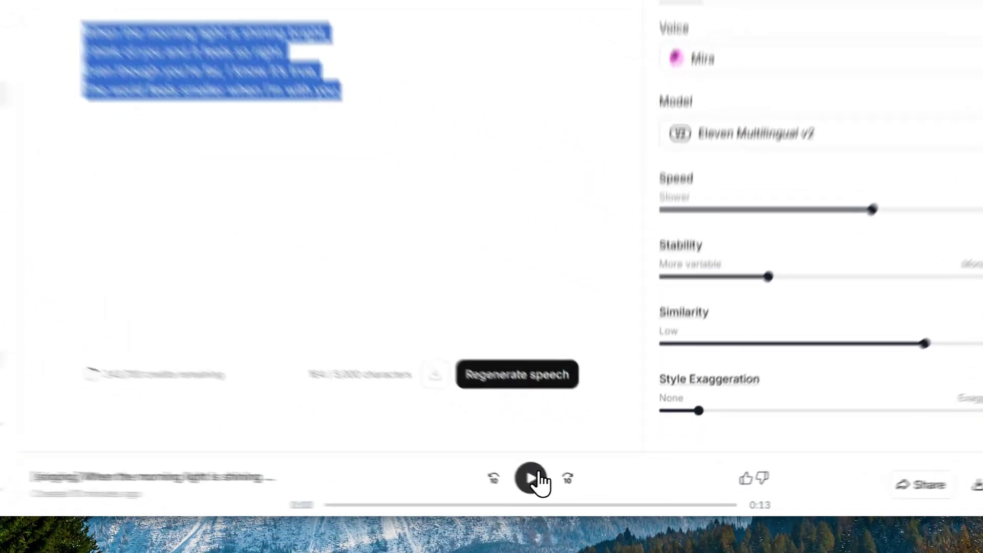
Replay the earlier sung take, select the four verse lines, and switch the model to Eleven v3 (alpha)
left_click(565, 488)
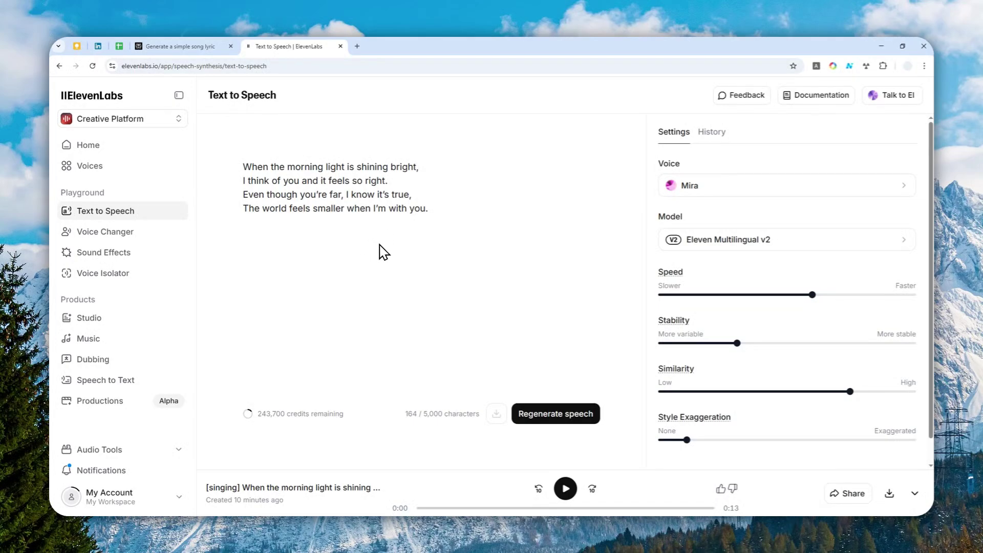
left_click(290, 98)
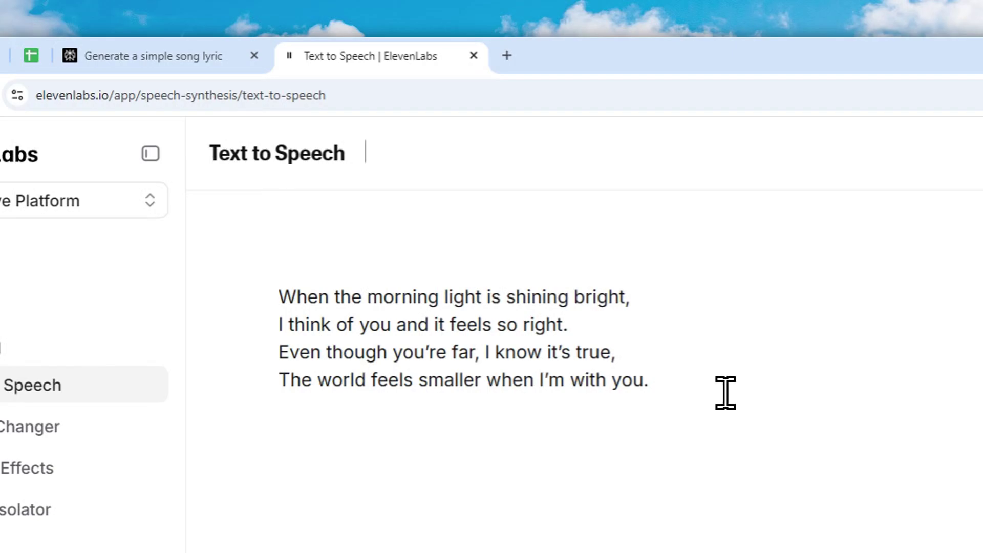
left_click_drag(727, 394, 307, 258)
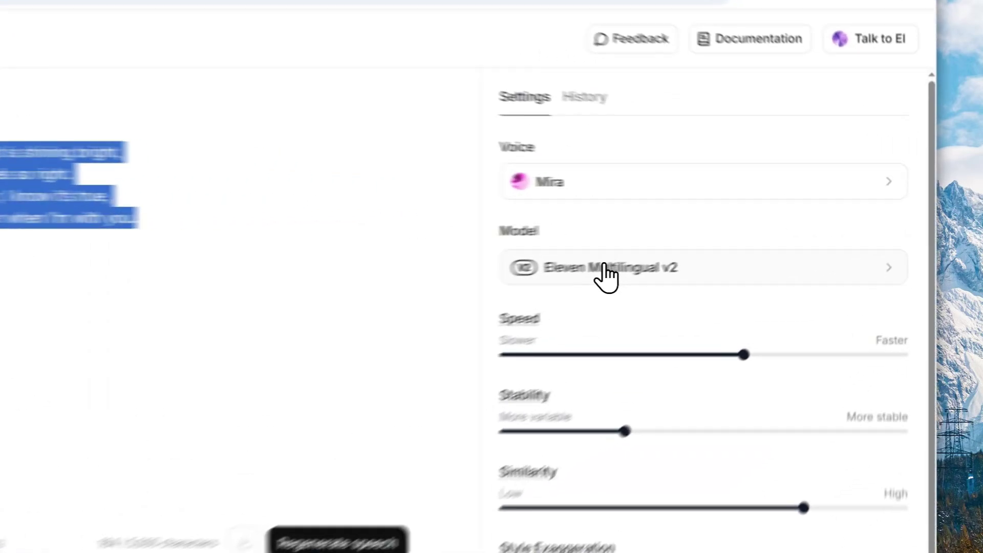
left_click(727, 238)
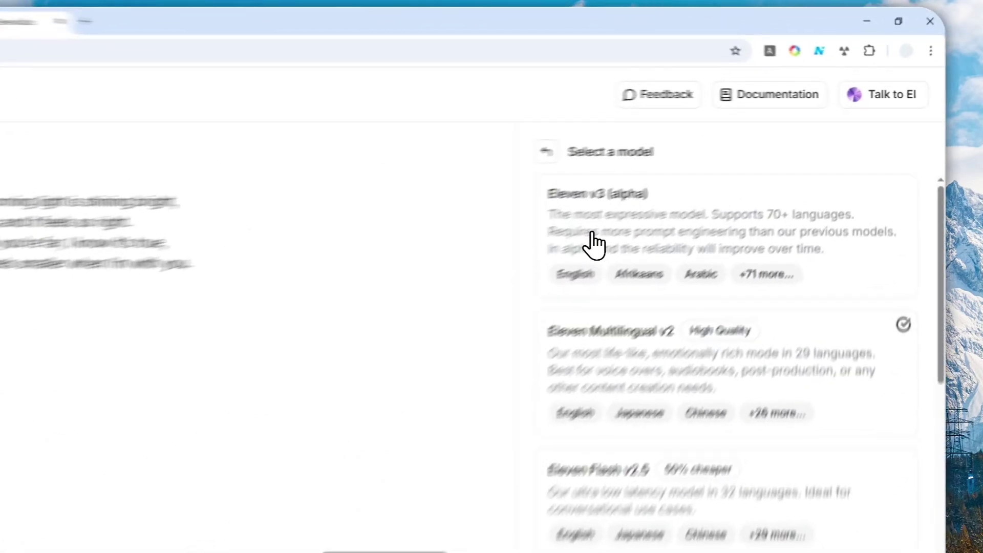
left_click(701, 196)
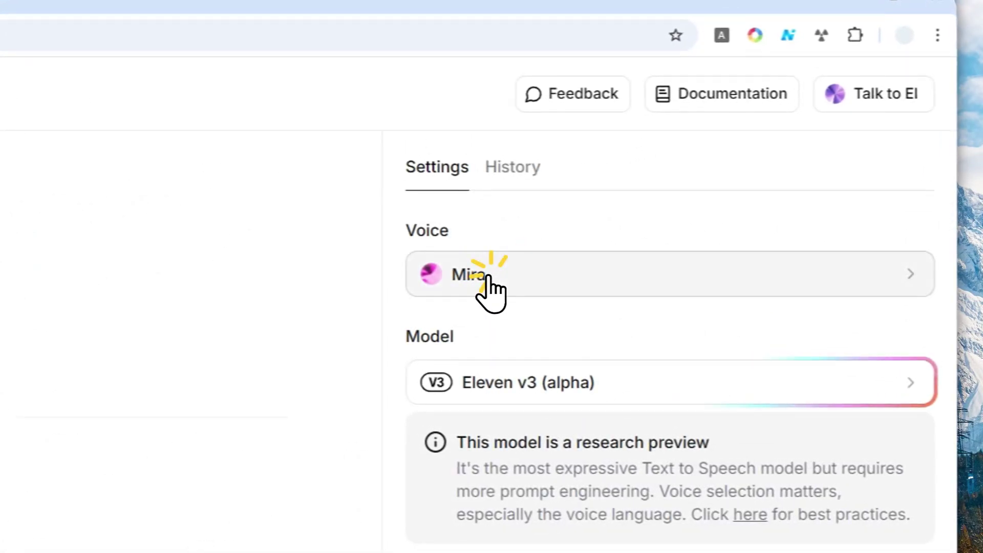
Pick Jessica from the Best voices for v3 list, replacing Mira as the voice
left_click(486, 276)
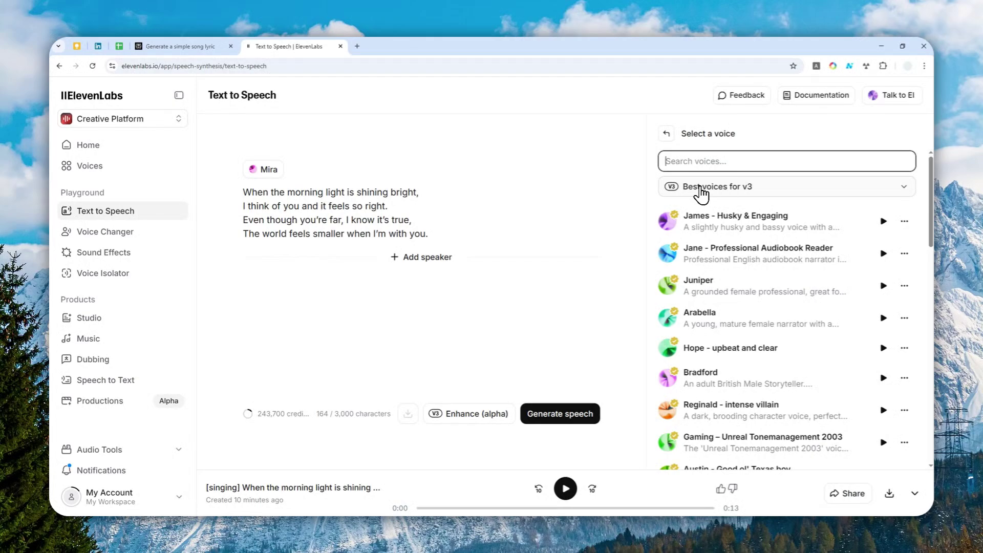
left_click(704, 190)
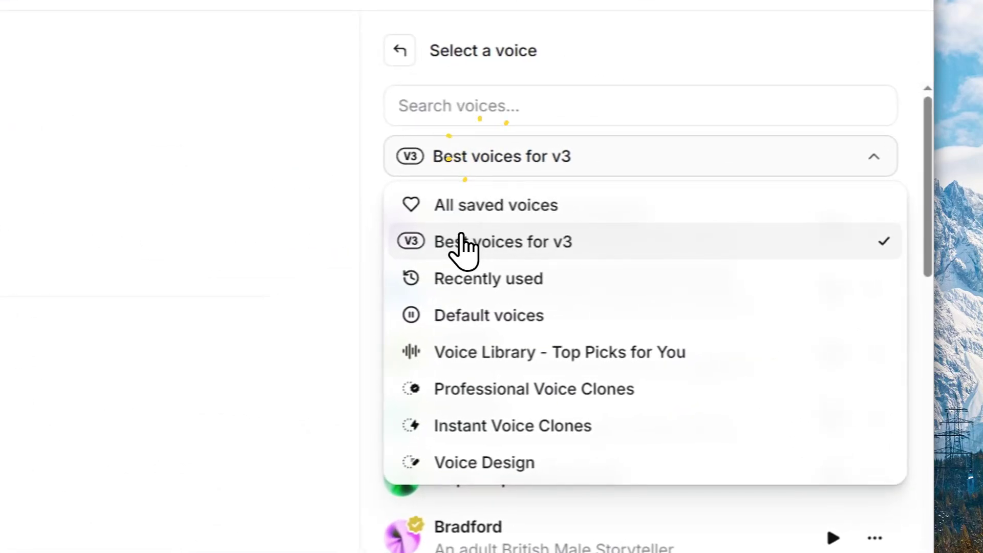
left_click(535, 246)
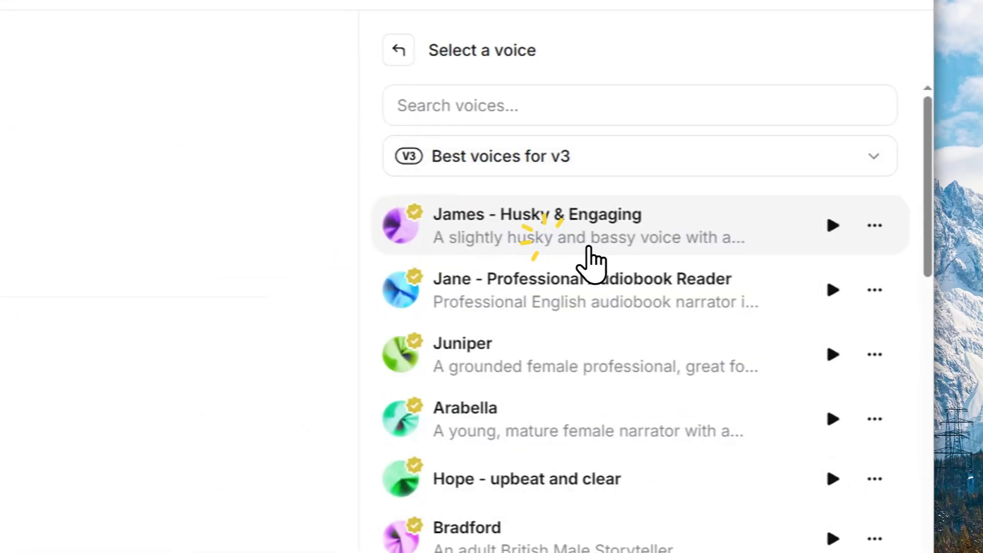
scroll(585, 413, "down", 10)
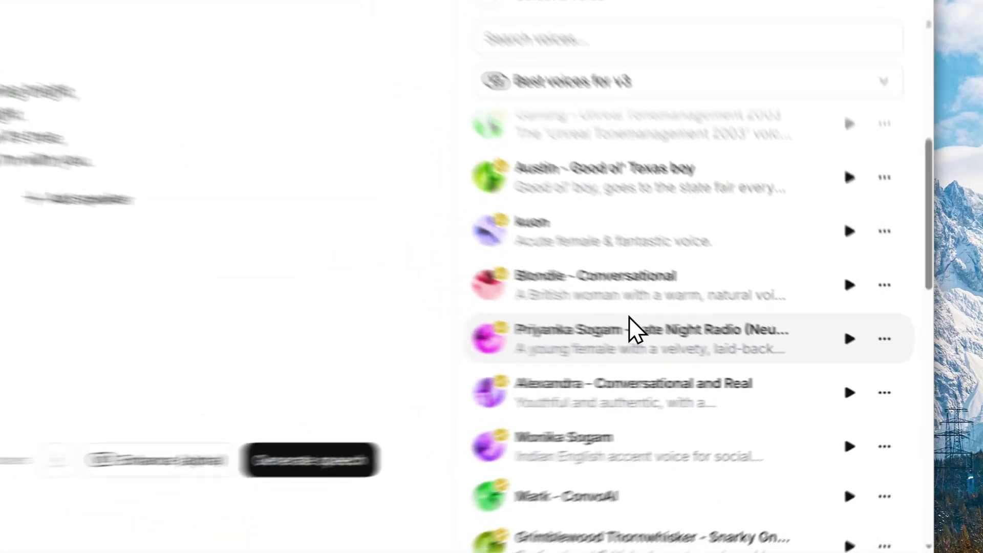
scroll(628, 316, "down", 10)
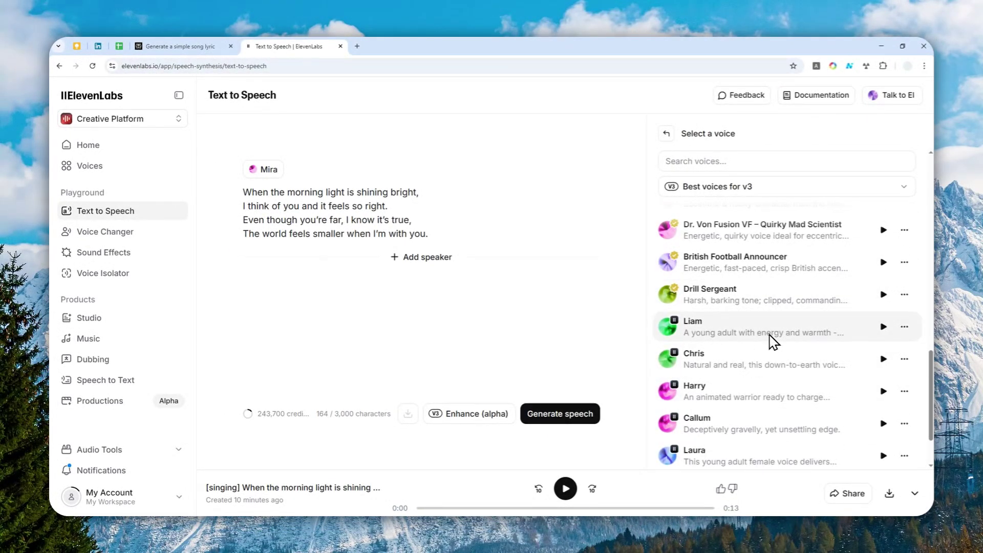
scroll(772, 340, "down", 2)
scroll(778, 339, "up", 7)
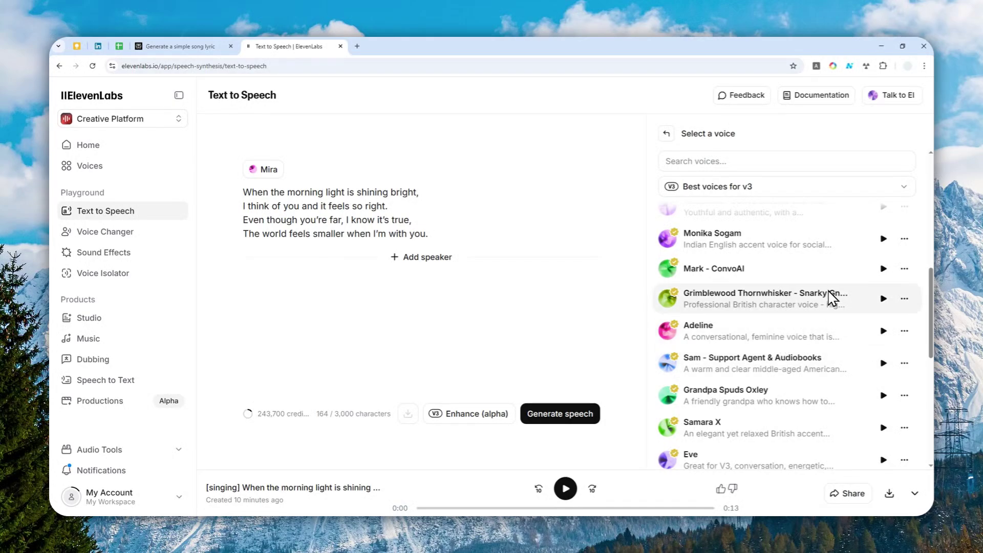
scroll(832, 297, "up", 8)
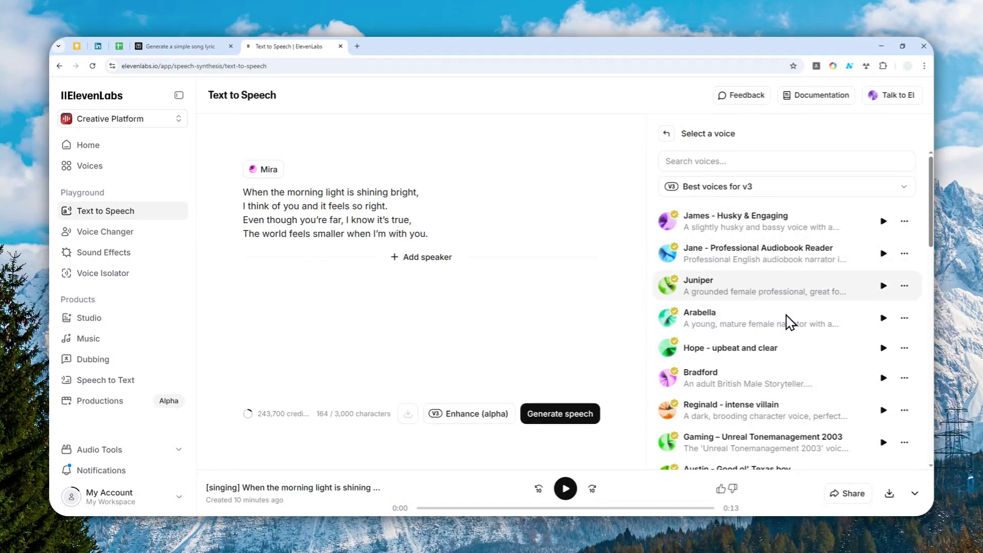
scroll(783, 316, "down", 10)
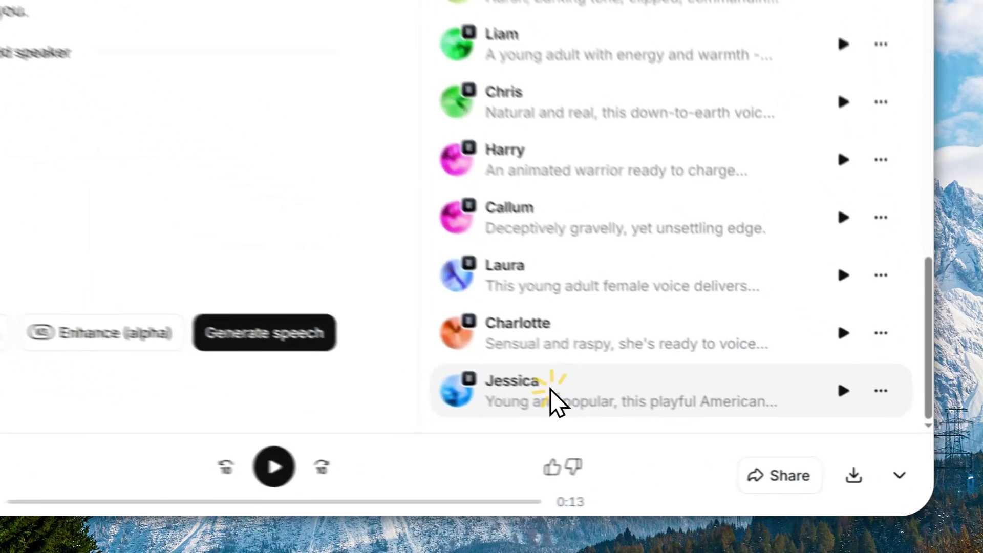
left_click(721, 445)
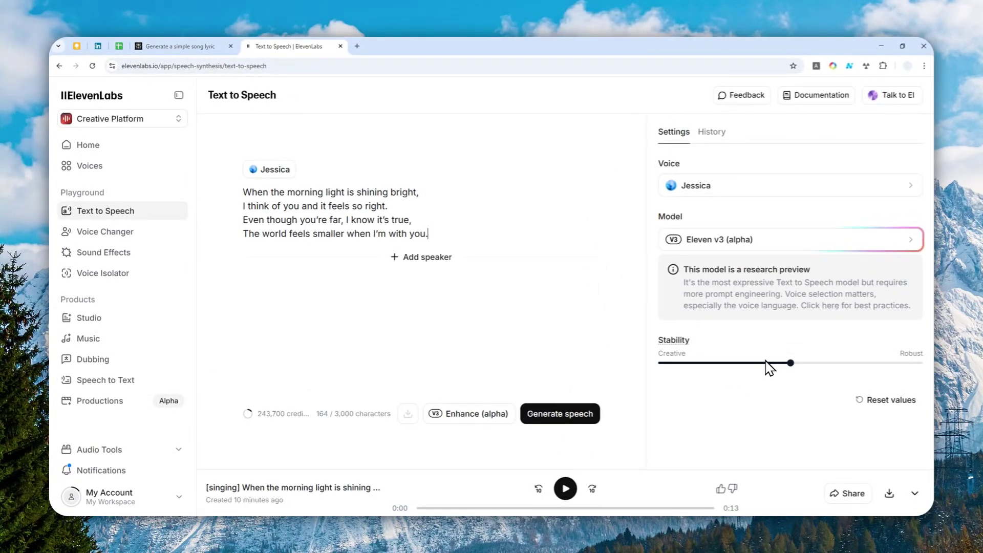
Try Stability at Creative and Robust, then set it back to Natural
mouse_move(788, 371)
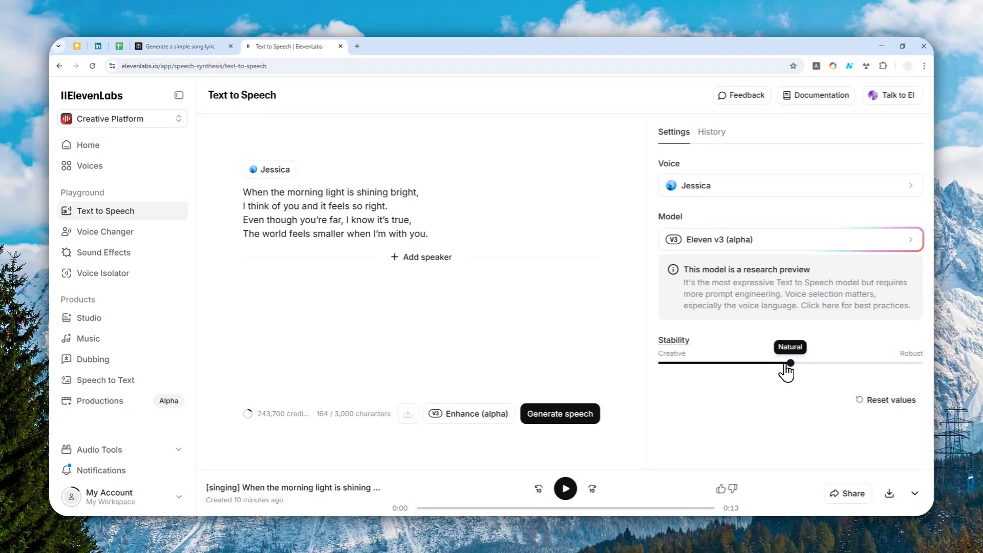
left_click_drag(786, 365, 659, 365)
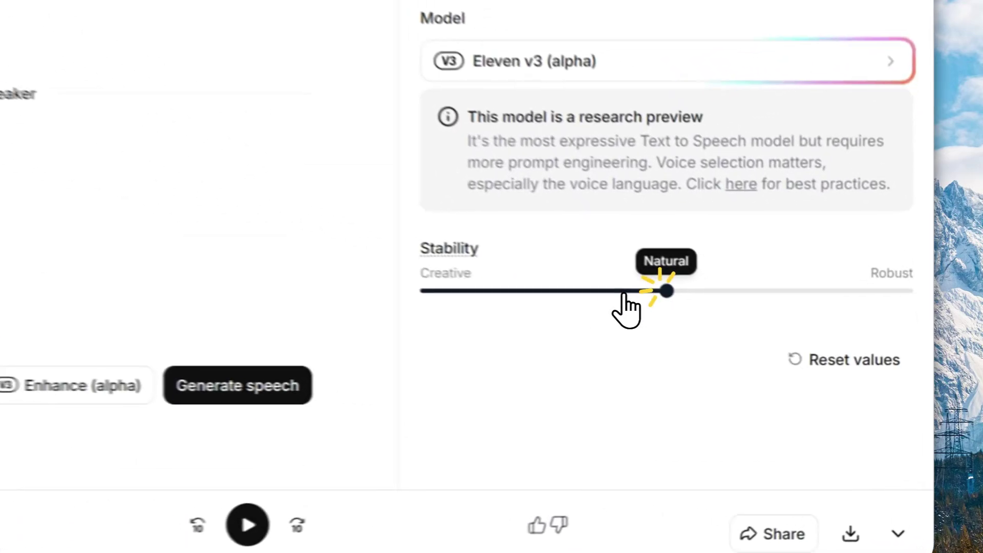
left_click_drag(387, 283, 904, 283)
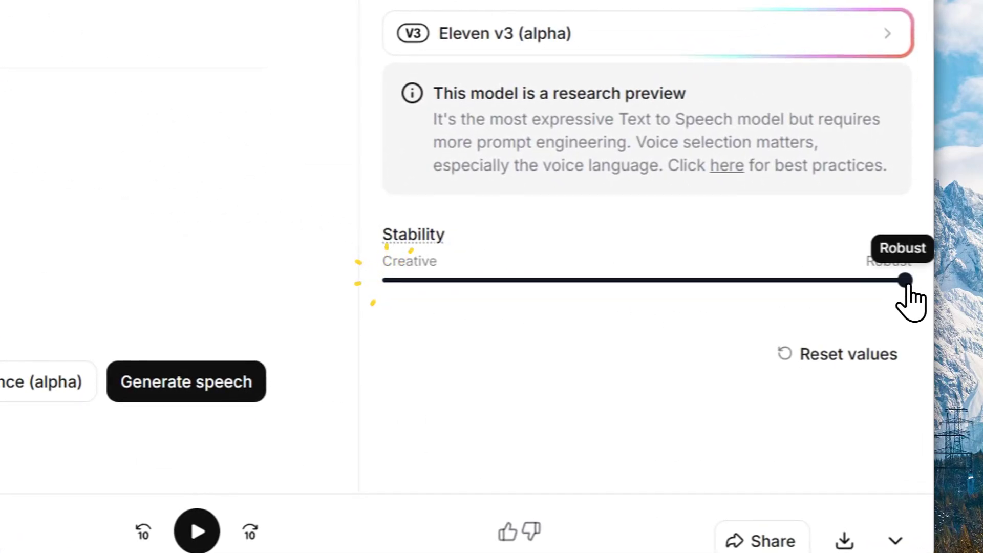
left_click(630, 279)
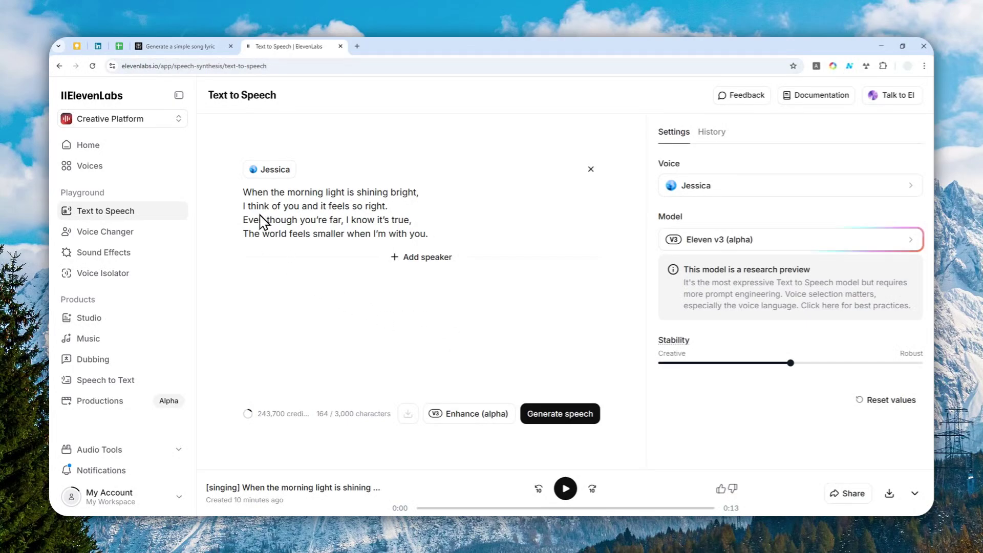
Copy the four 'Under the Same Sky' chorus lines from the song lyric chat
left_click(176, 46)
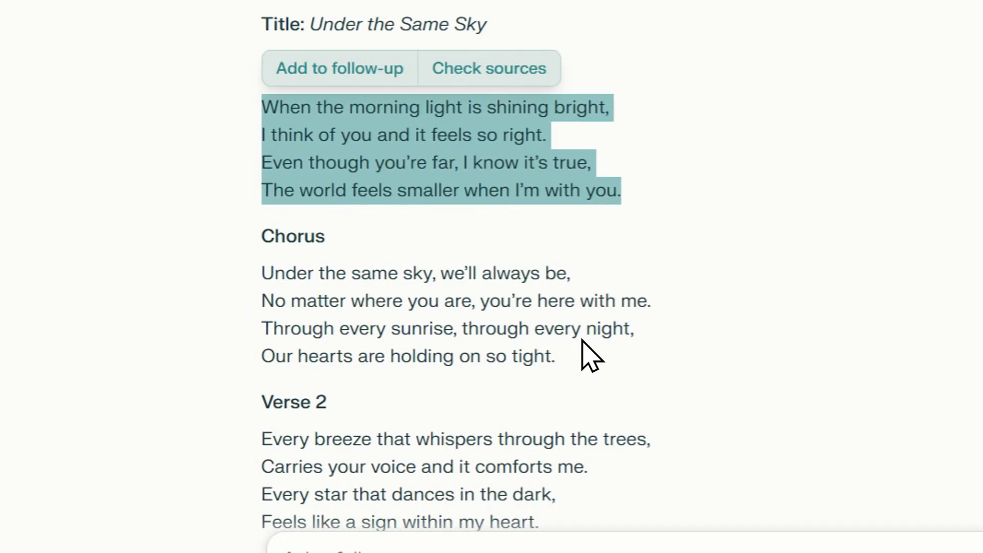
left_click_drag(582, 342, 264, 279)
right_click(414, 290)
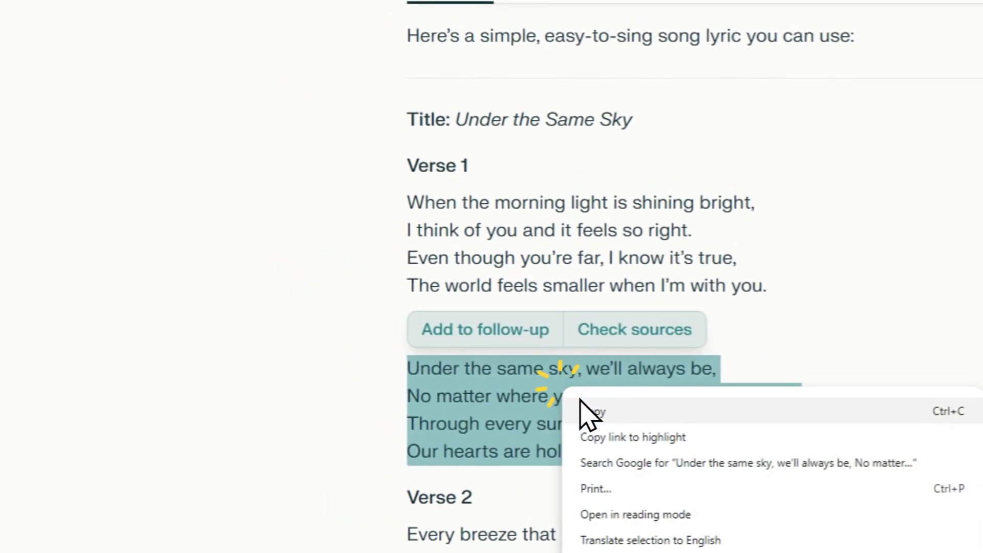
left_click(594, 411)
Replace the old verse with the pasted chorus and type [singing] before its first line
left_click(428, 6)
left_click_drag(687, 422, 416, 371)
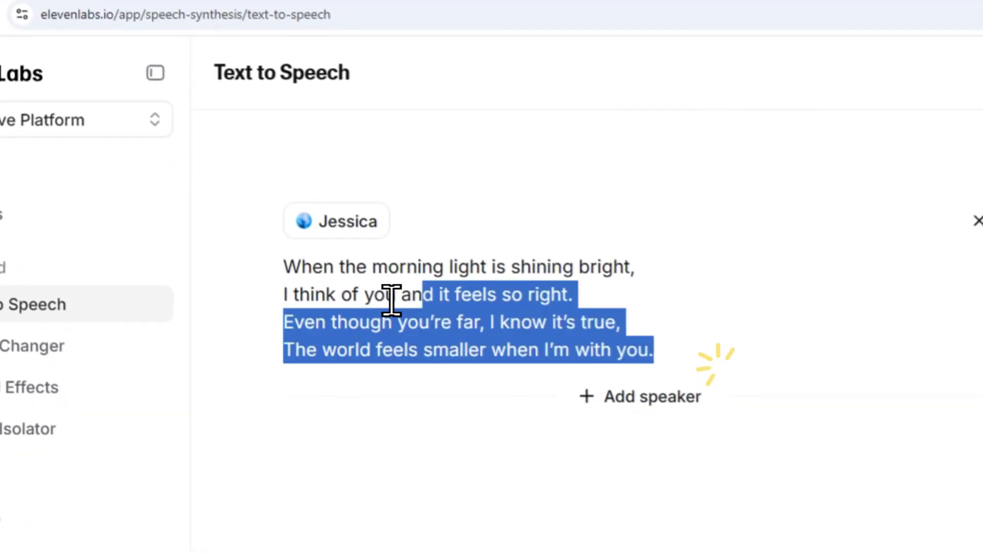
left_click_drag(391, 300, 293, 266)
key("BackSpace")
right_click(322, 275)
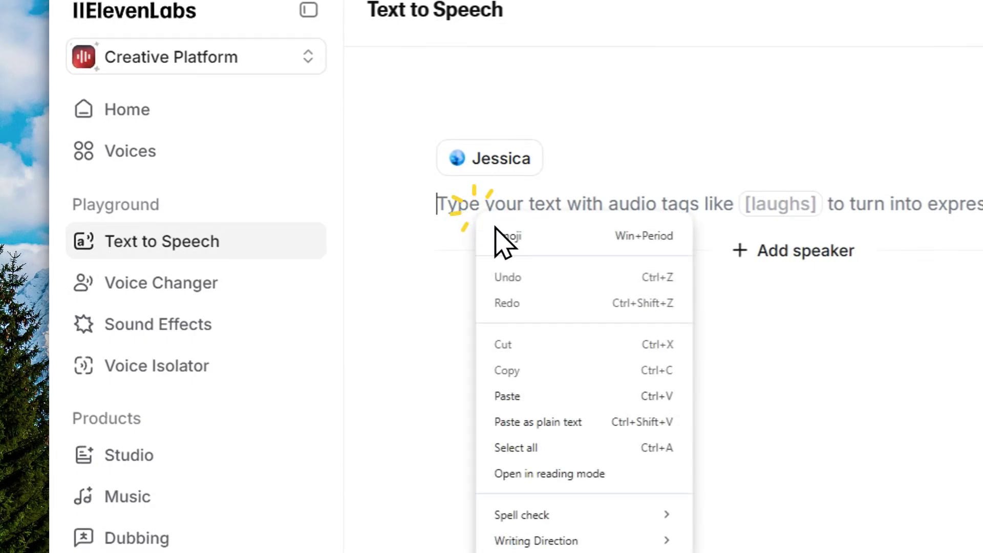
left_click(507, 396)
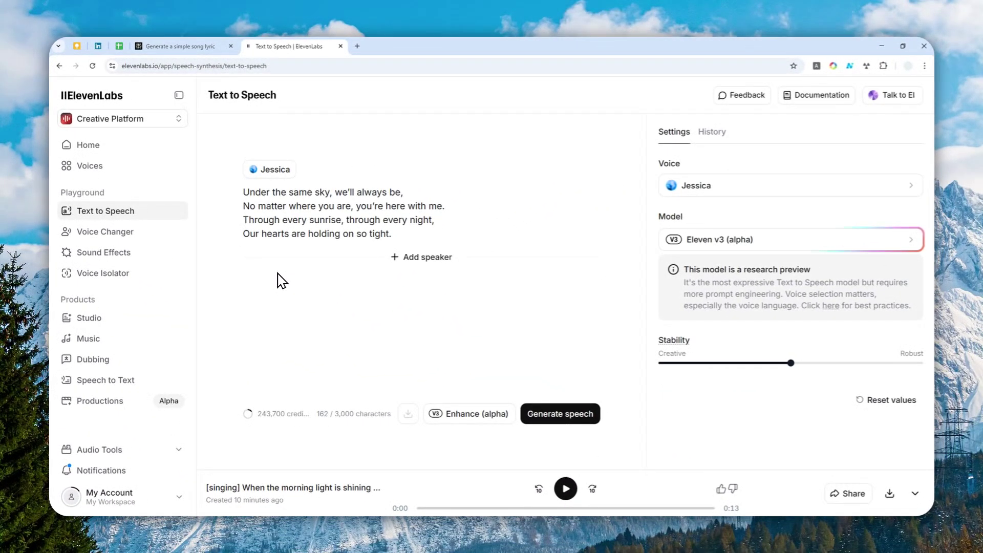
left_click(251, 206)
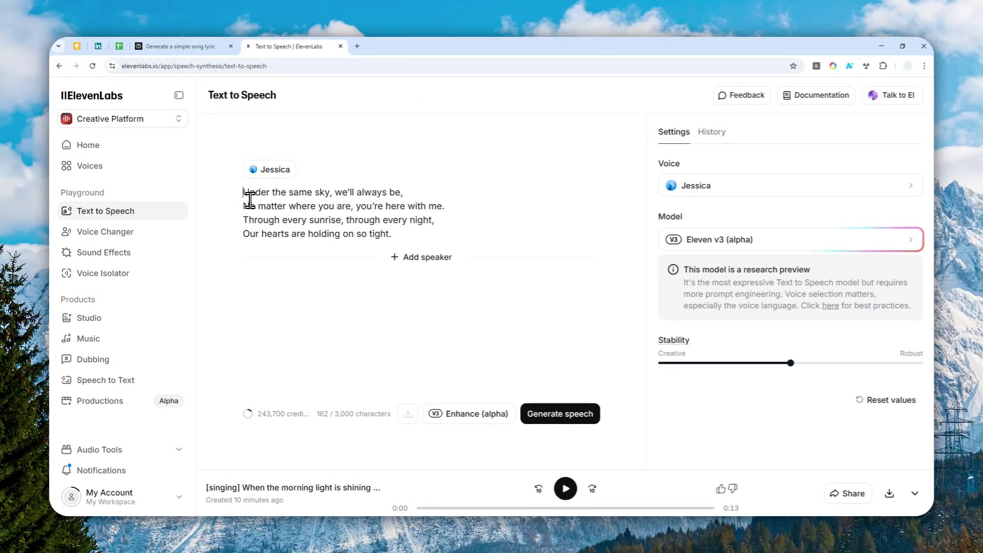
type("[")
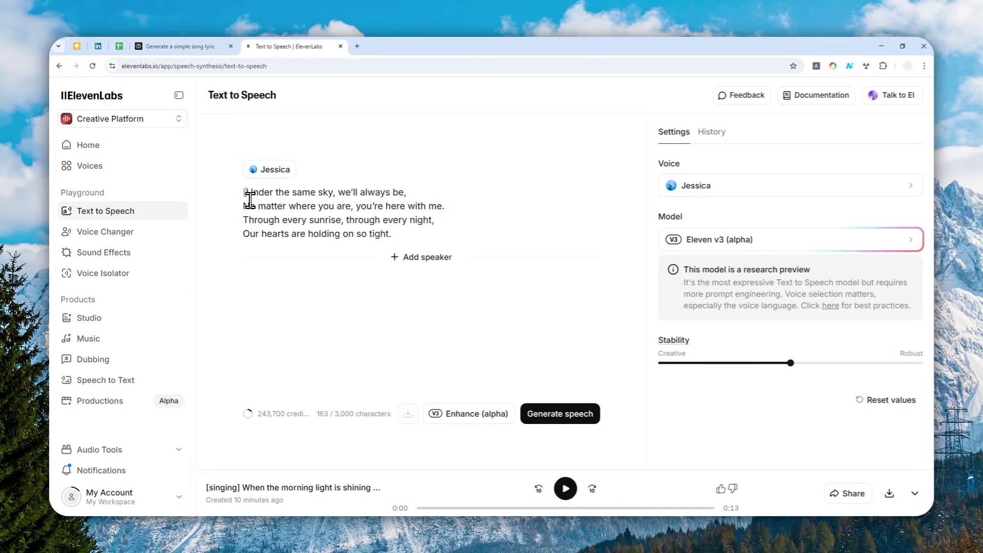
type("singing")
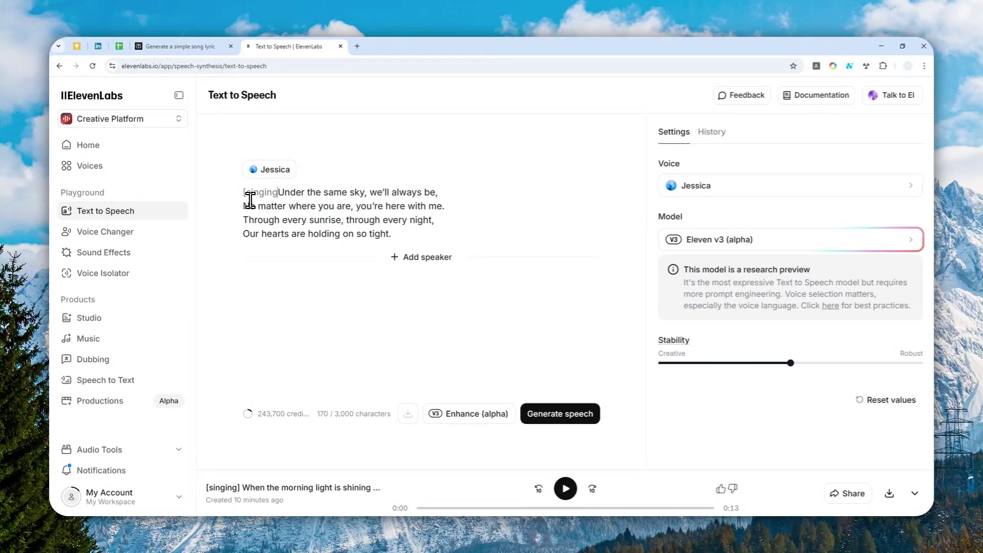
type("]")
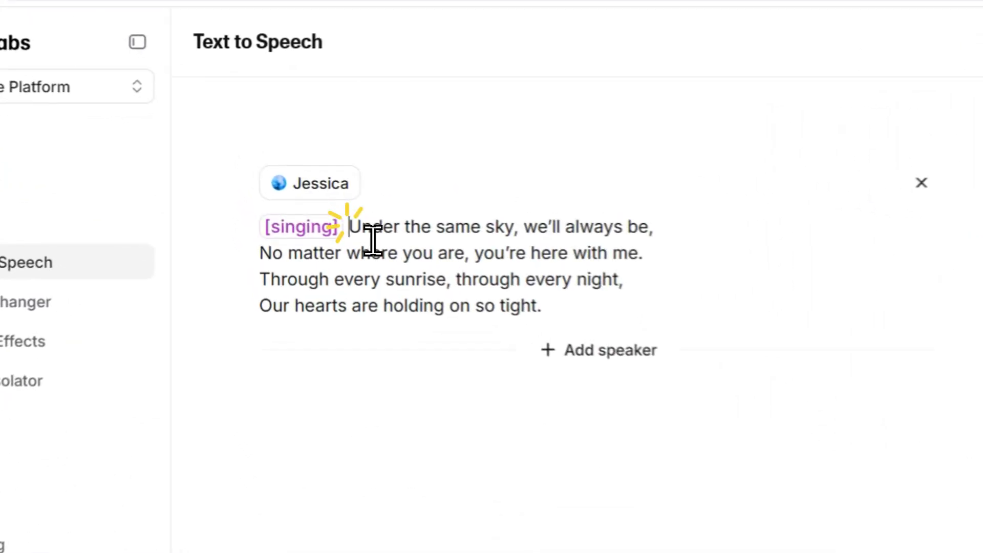
left_click_drag(300, 197, 446, 249)
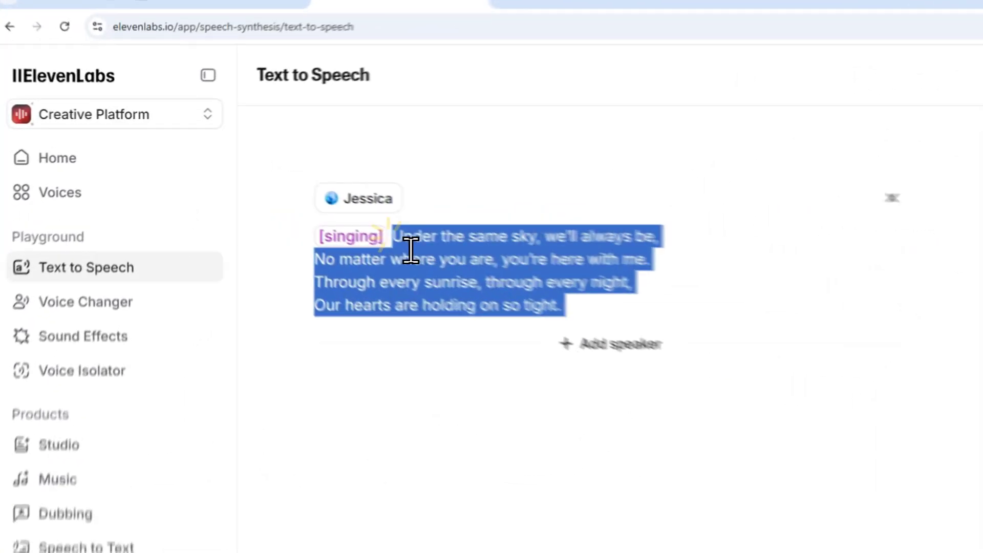
left_click(282, 193)
key("BackSpace")
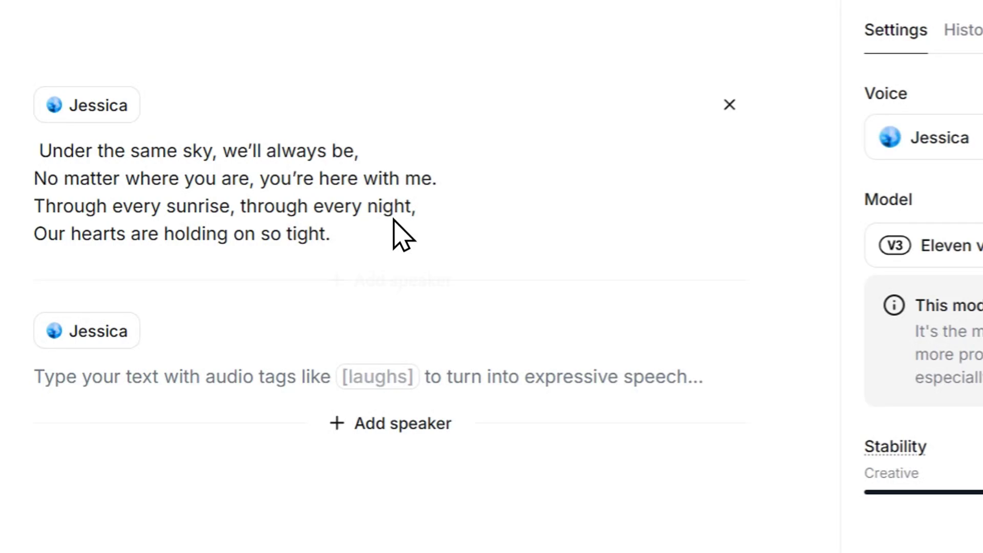
left_click(722, 335)
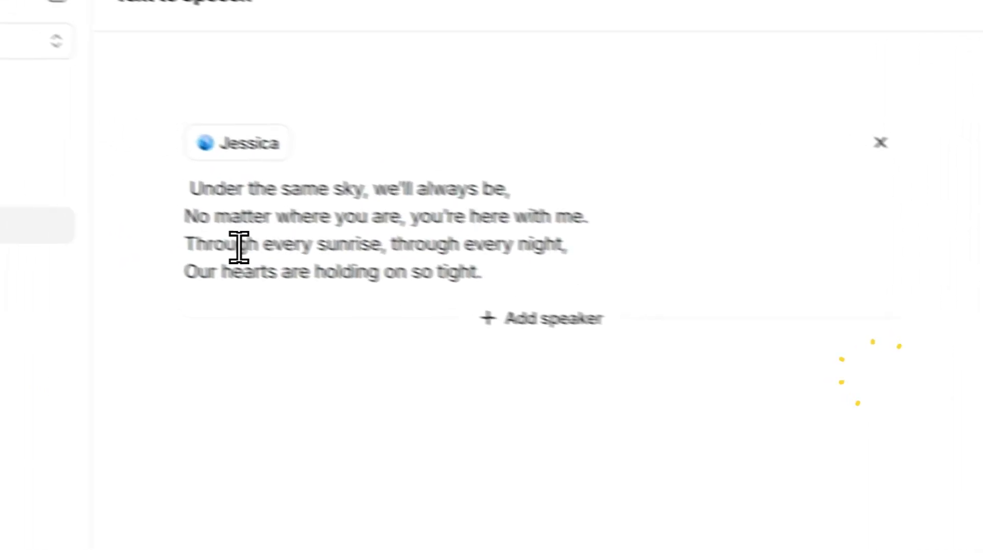
left_click(34, 207)
key("ctrl+v")
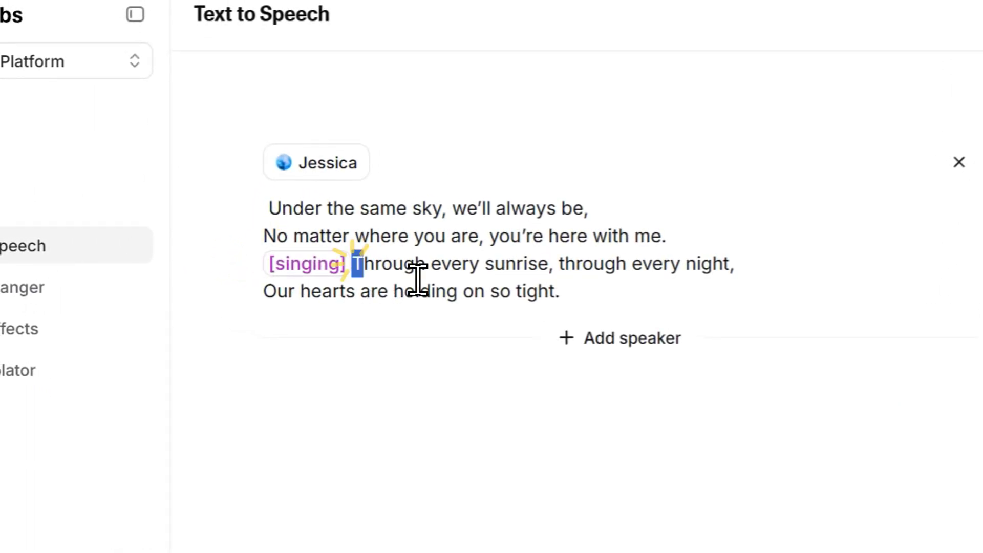
left_click_drag(418, 279, 769, 328)
left_click(688, 233)
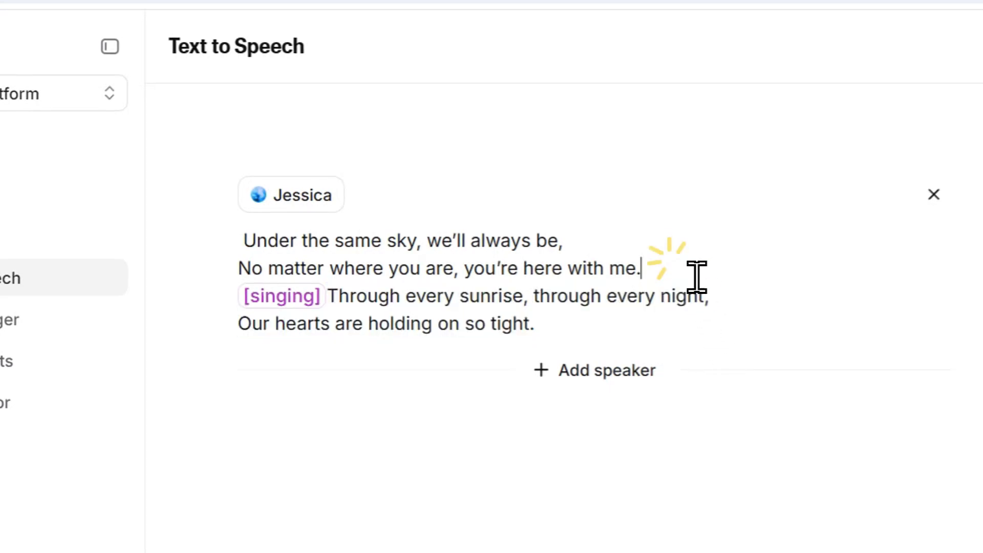
left_click_drag(708, 285, 215, 212)
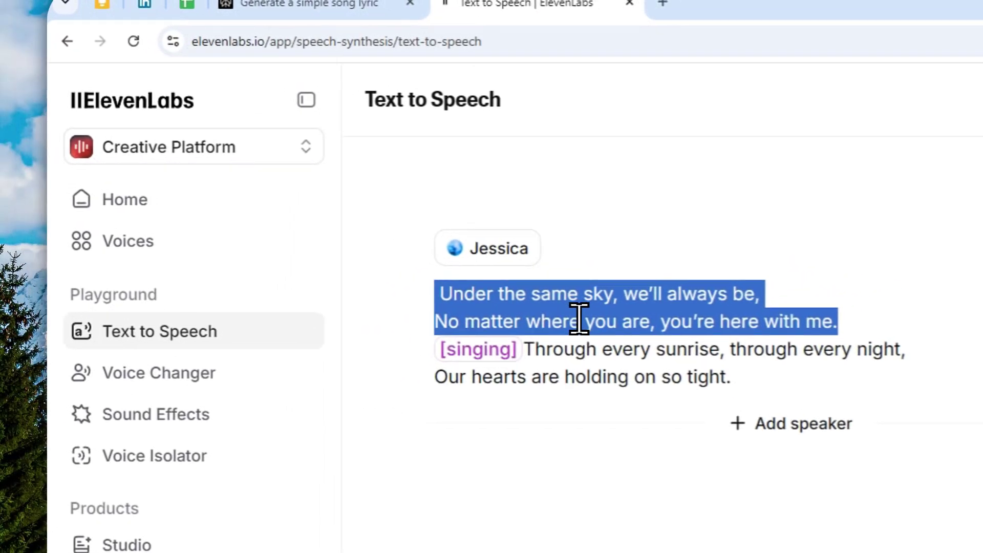
left_click(463, 294)
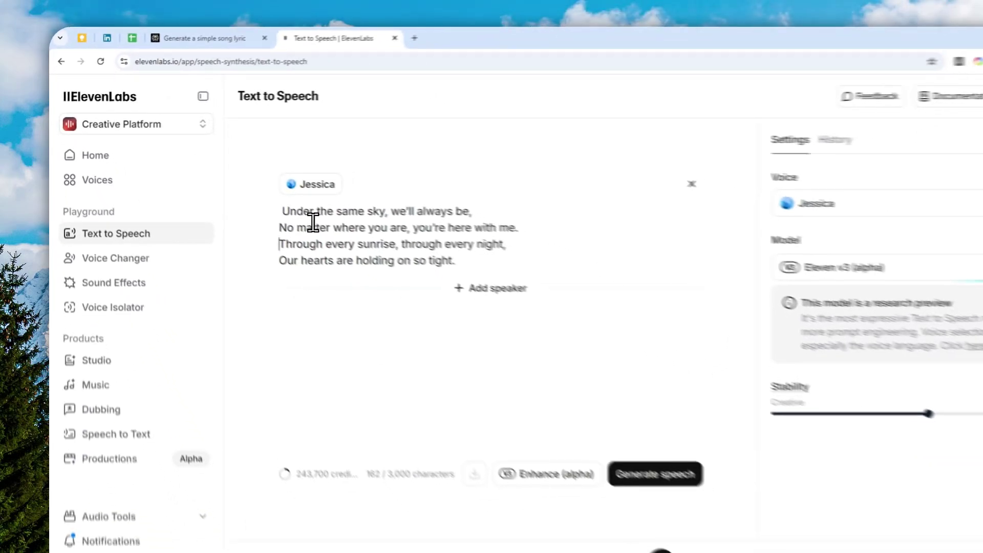
key("ctrl+z")
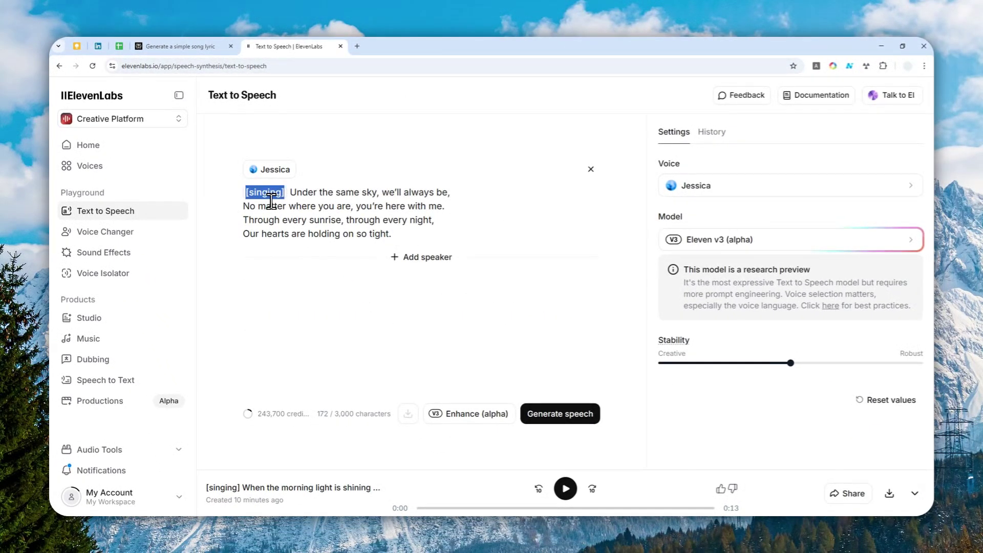
left_click(395, 233)
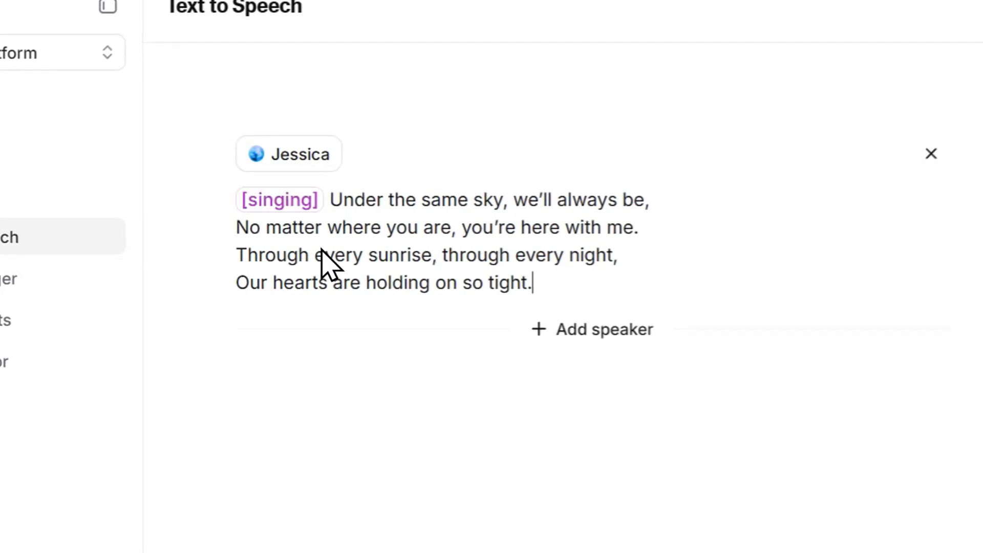
Generate speech from the tagged chorus, then move the cursor through the ends of lines 2, 3 and 4
left_click(852, 552)
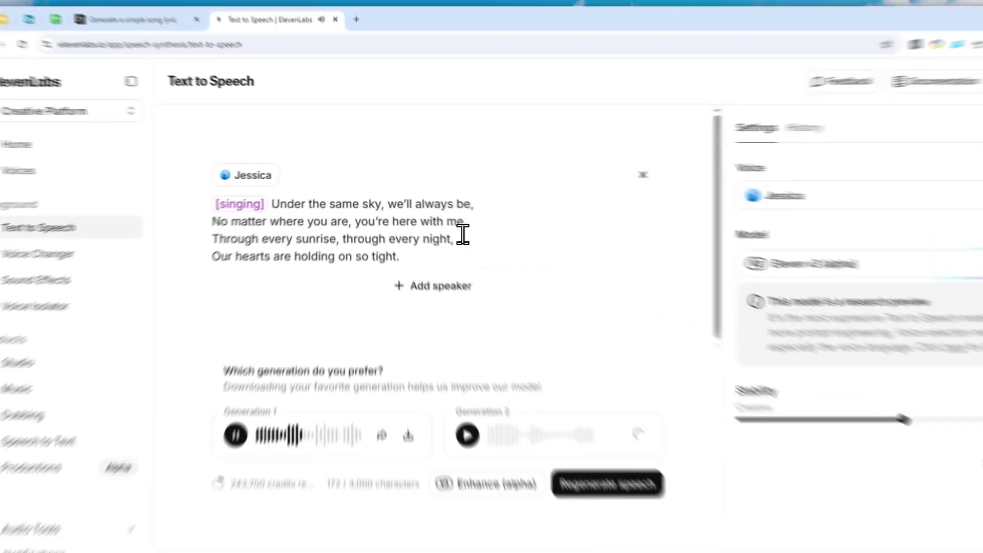
left_click(448, 210)
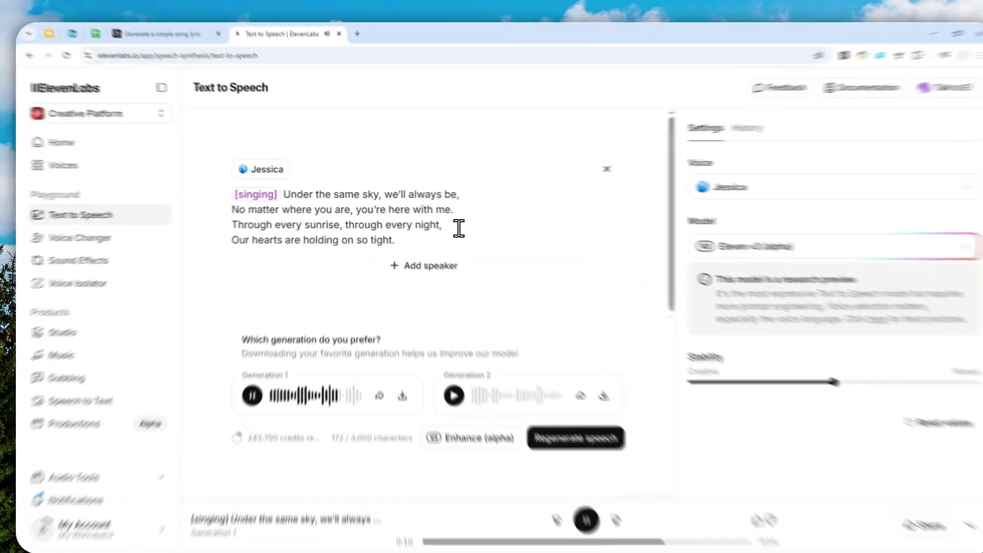
left_click(436, 222)
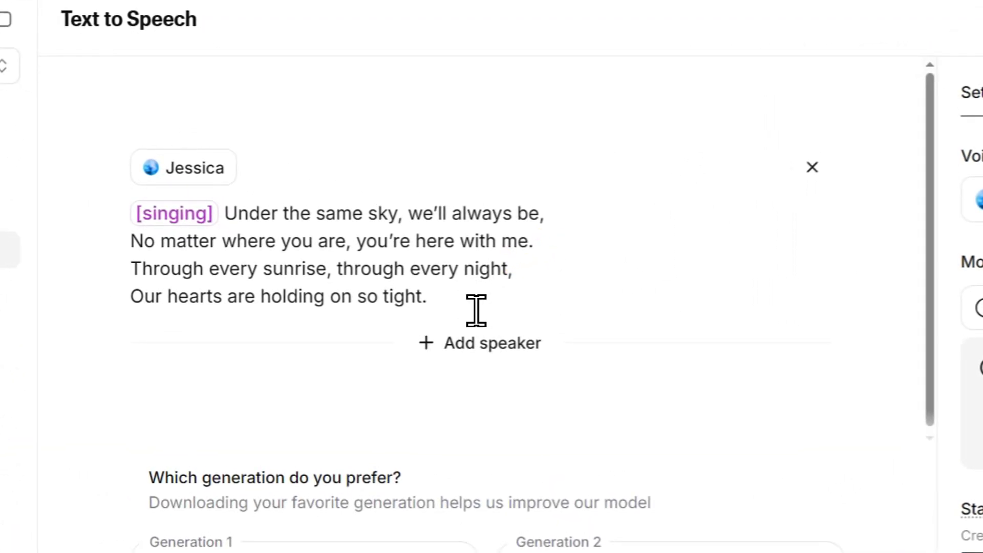
left_click(487, 311)
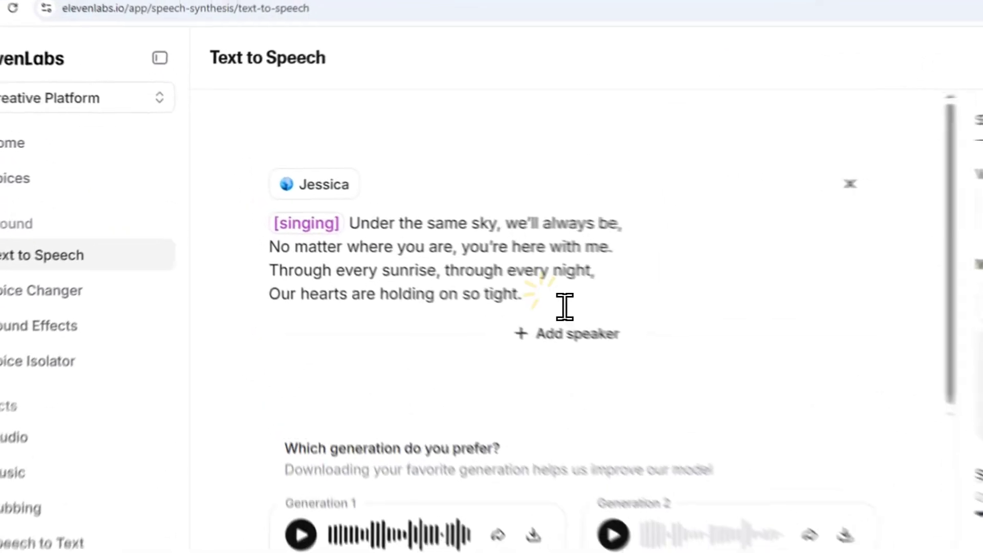
Select the four lyric lines, play the 21-second Generation 2, then clear the selection
left_click_drag(415, 241, 306, 200)
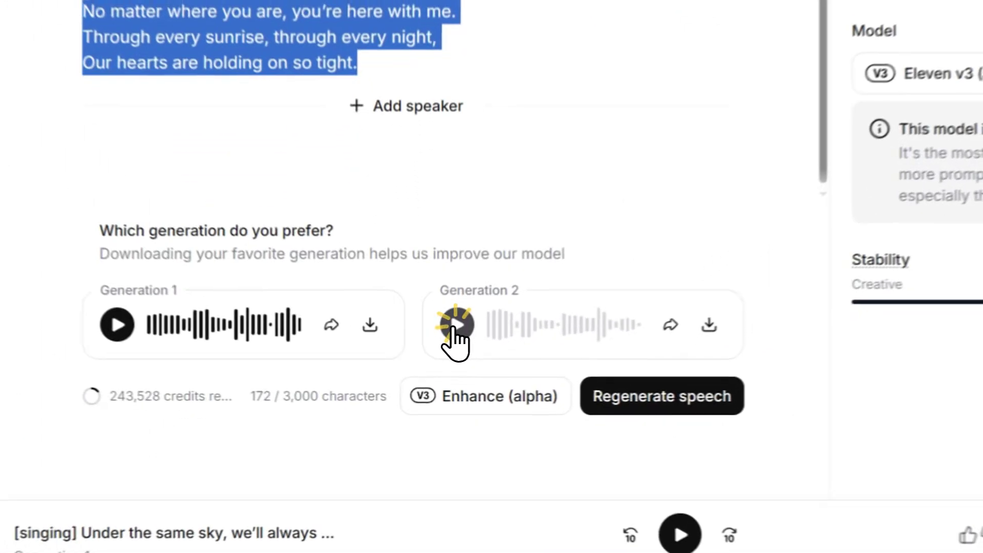
left_click(444, 376)
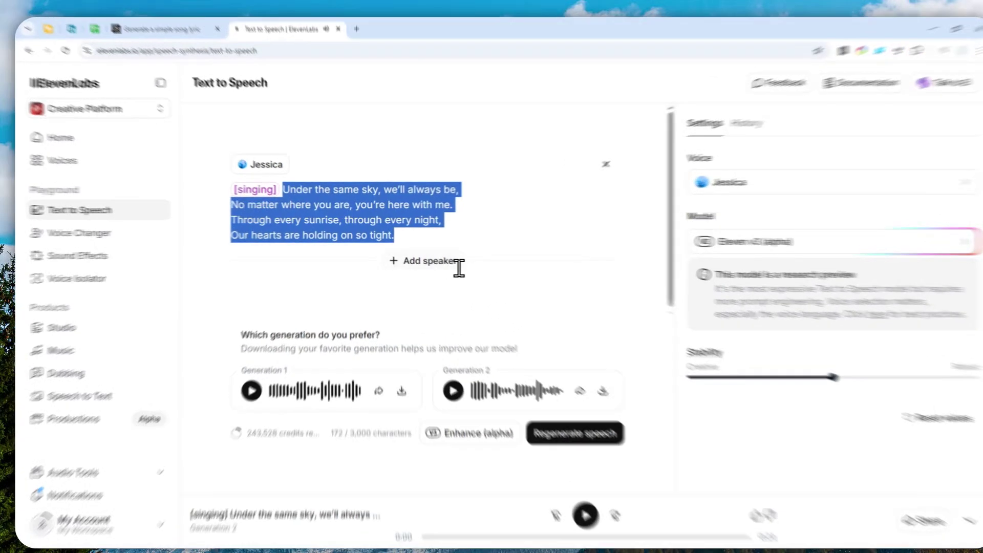
left_click(402, 233)
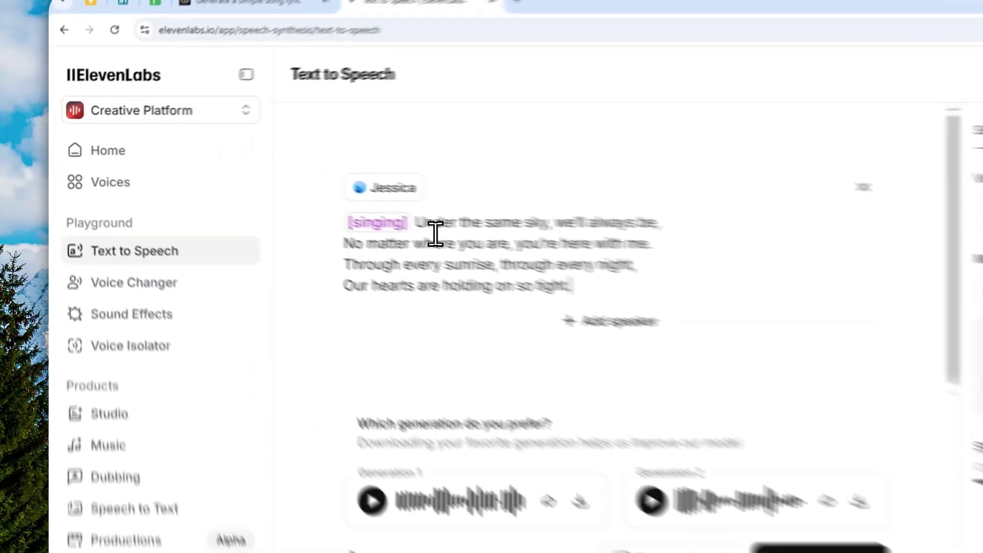
left_click_drag(409, 223, 307, 233)
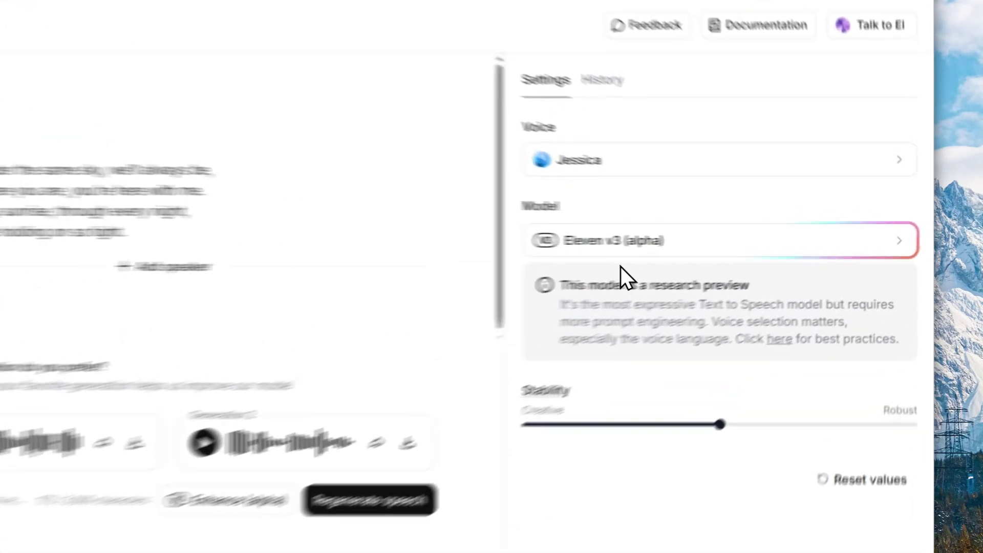
left_click(720, 254)
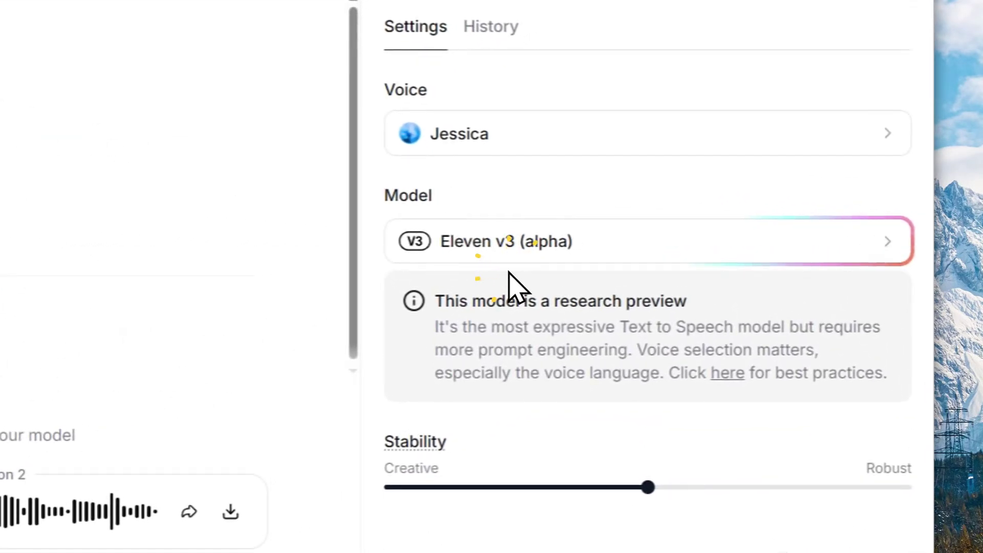